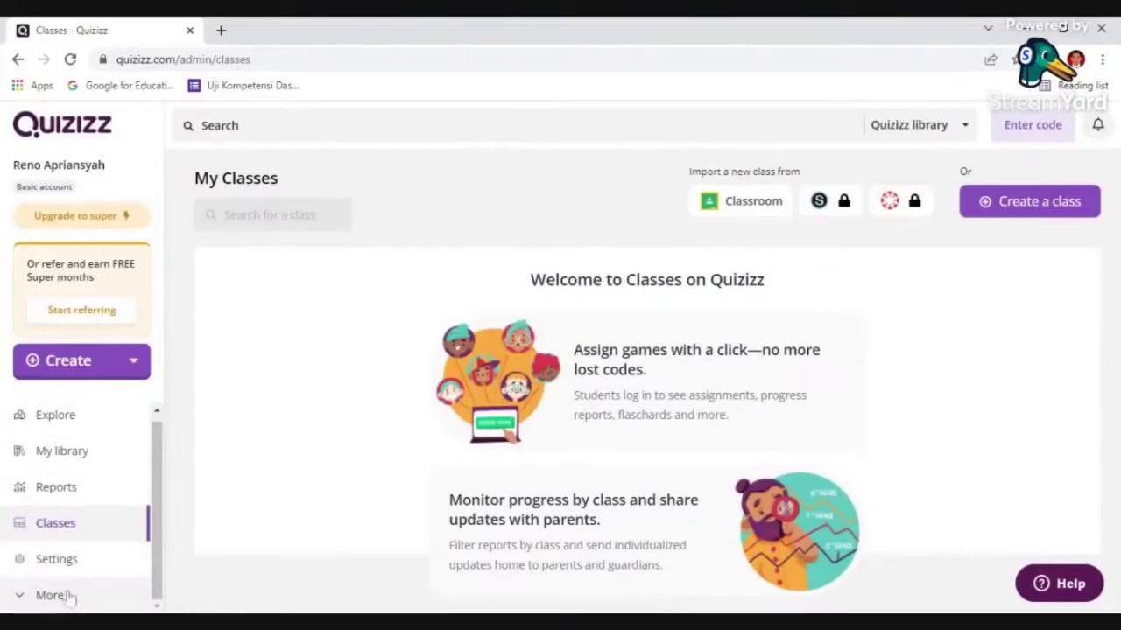
Expand the additional navigation entries and open the account settings at the Language section.
{"action": "left_click", "coordinate": [40, 598]}
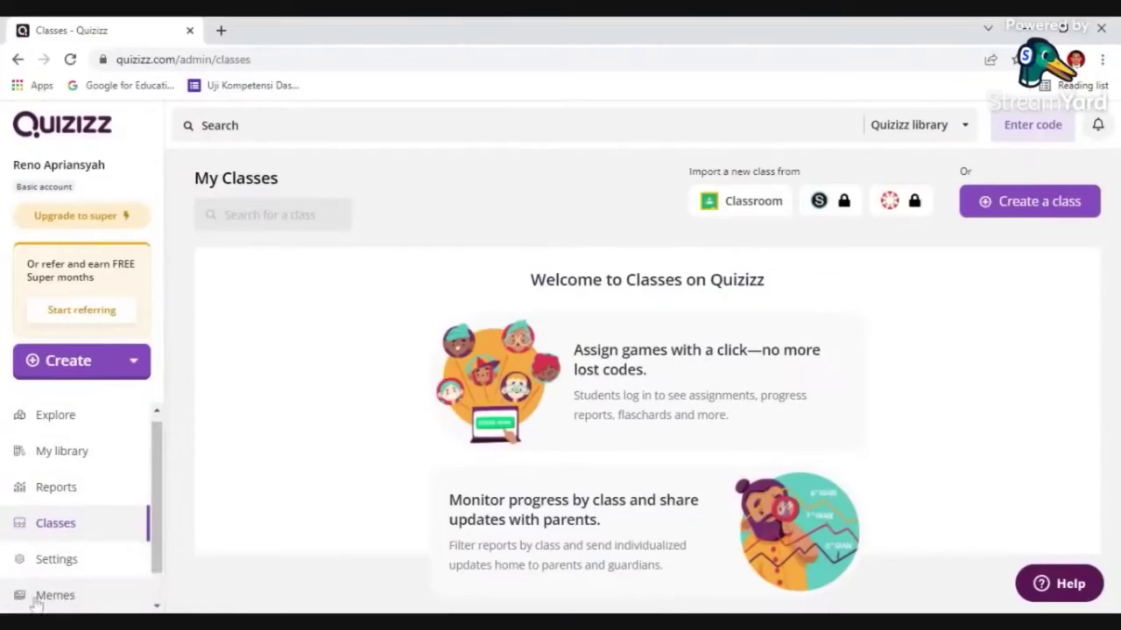
{"action": "scroll", "coordinate": [68, 495], "scroll_direction": "down", "scroll_amount": 3}
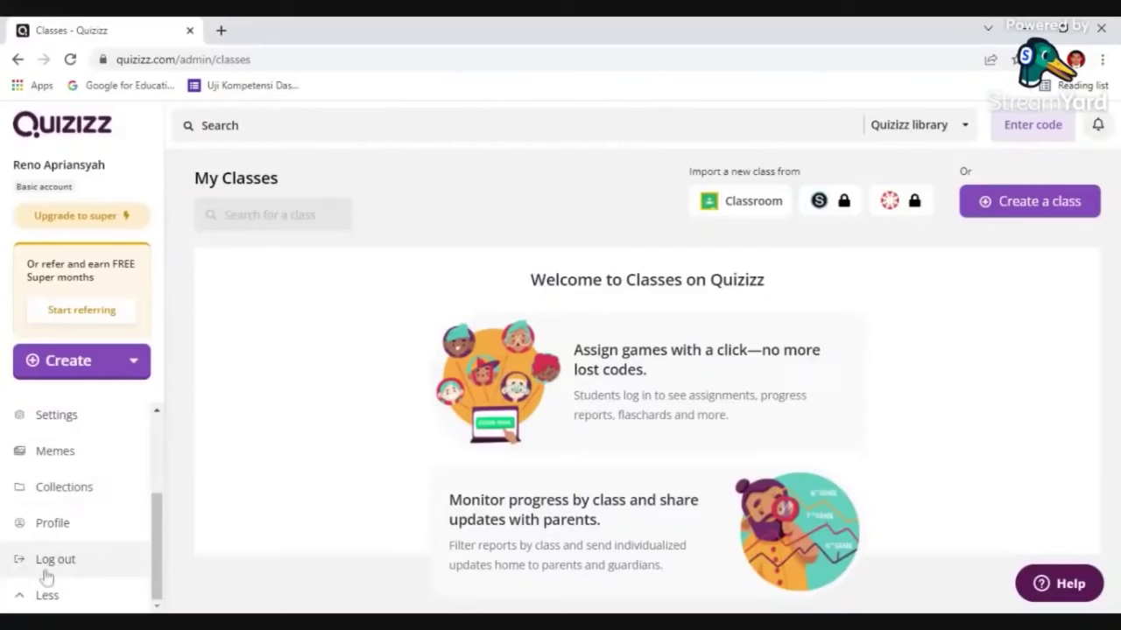
{"action": "scroll", "coordinate": [125, 560], "scroll_direction": "up", "scroll_amount": 2}
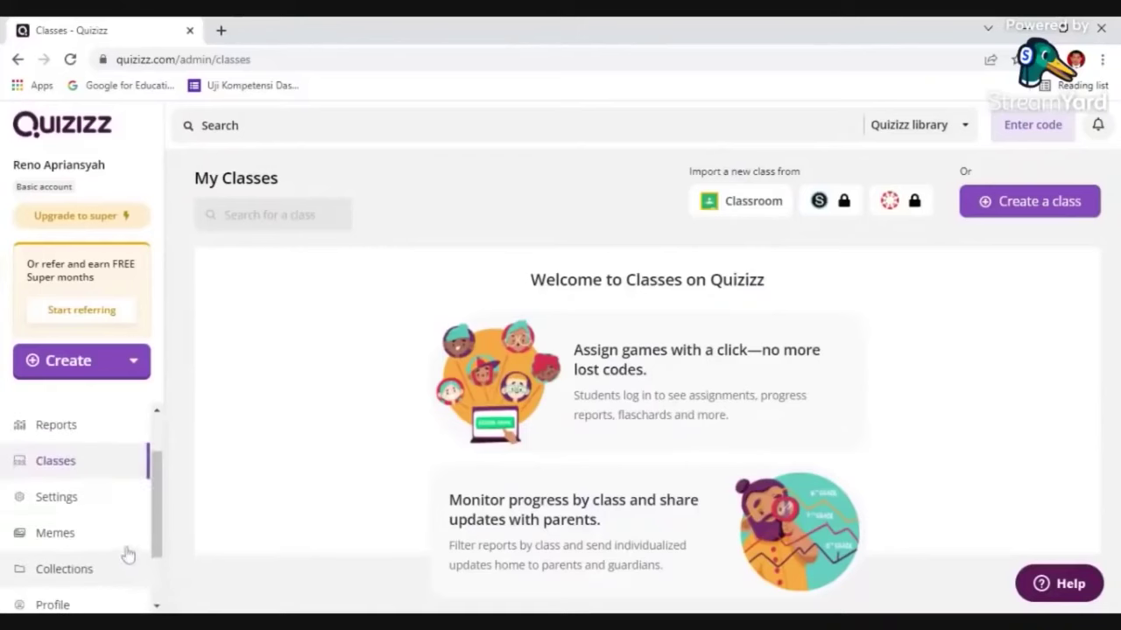
{"action": "left_click", "coordinate": [56, 504]}
{"action": "scroll", "coordinate": [403, 462], "scroll_direction": "down", "scroll_amount": 5}
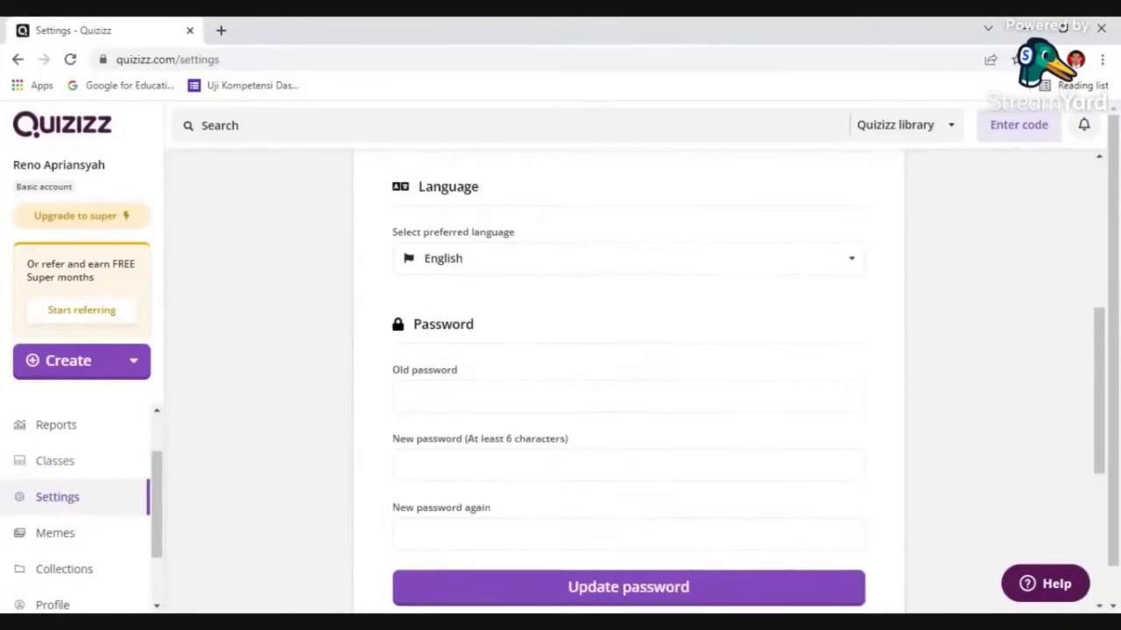
{"action": "scroll", "coordinate": [552, 372], "scroll_direction": "up", "scroll_amount": 1}
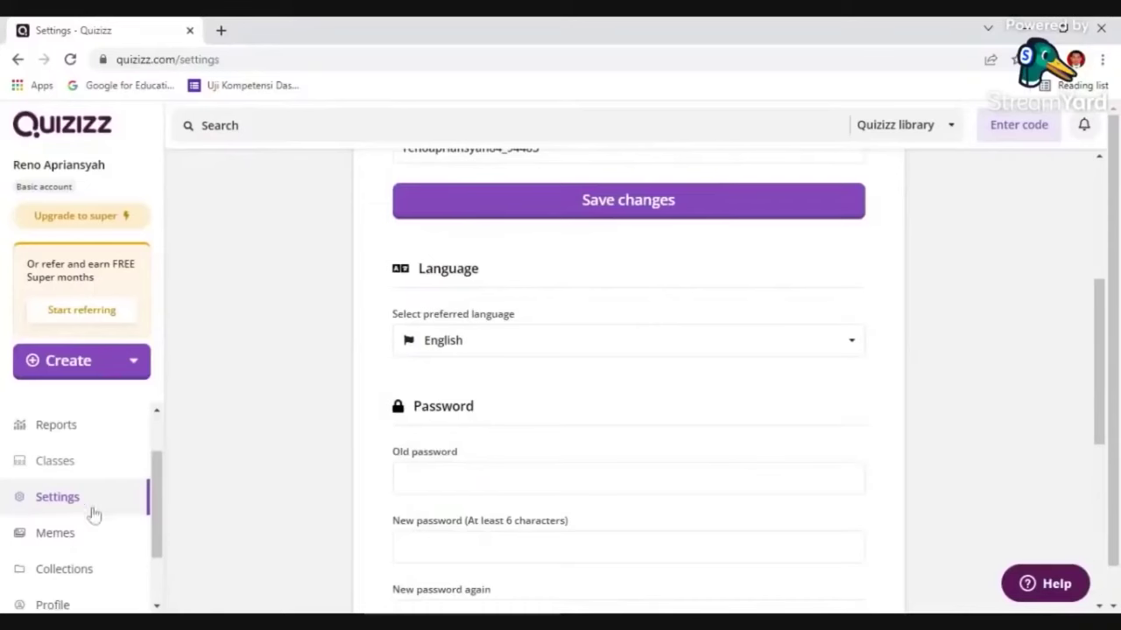
Set the preferred language to Bahasa Indonesia.
{"action": "left_click", "coordinate": [795, 345]}
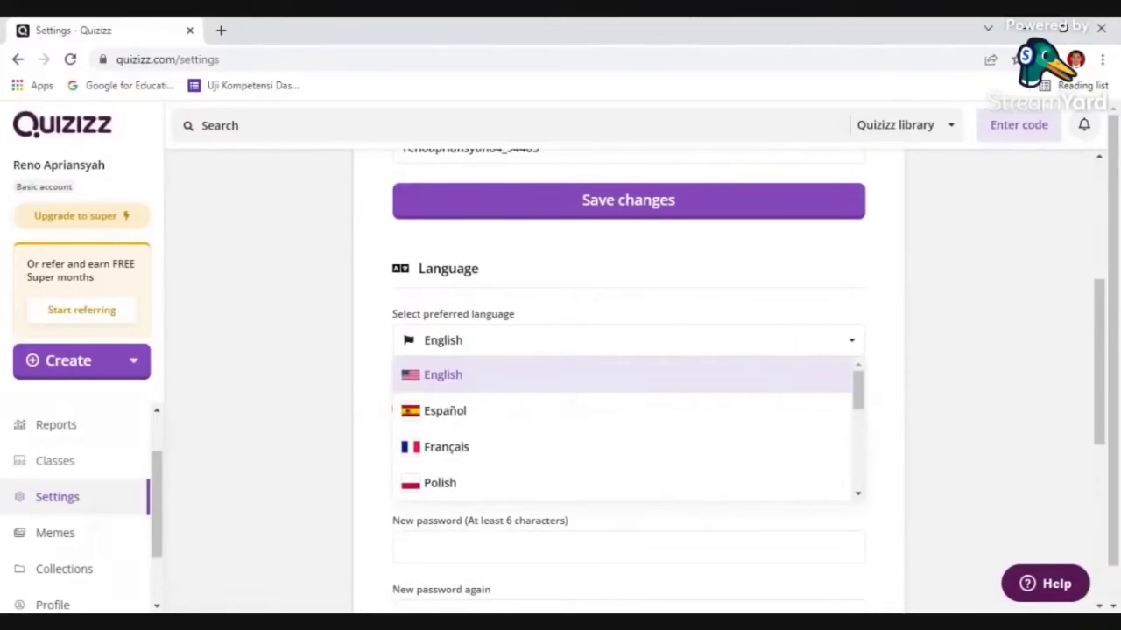
{"action": "left_click", "coordinate": [982, 278]}
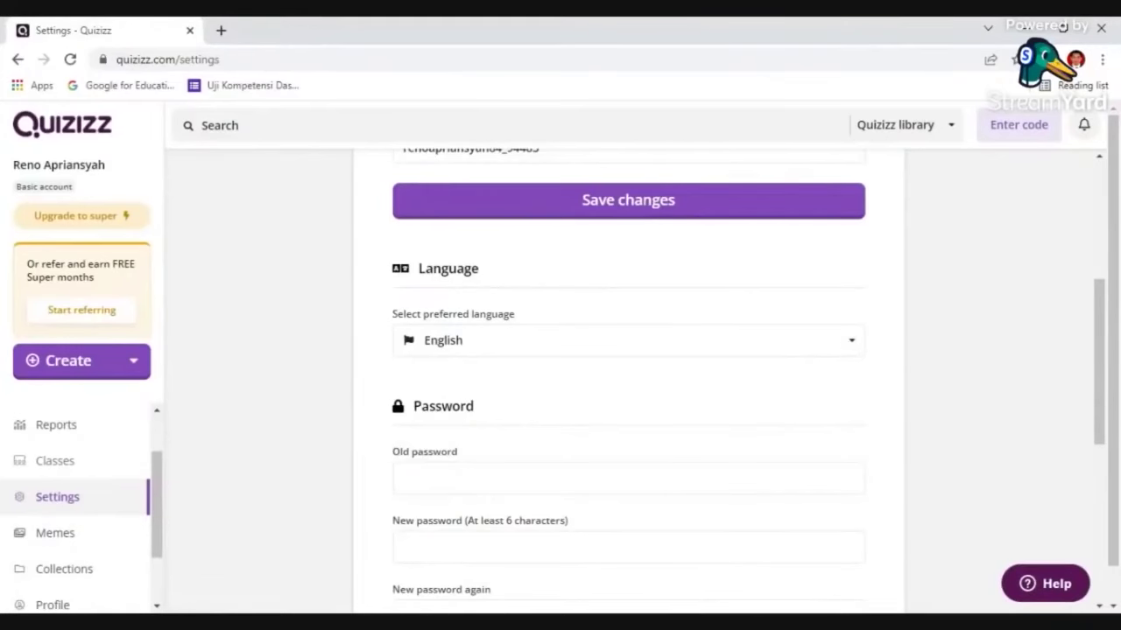
{"action": "left_click", "coordinate": [850, 341]}
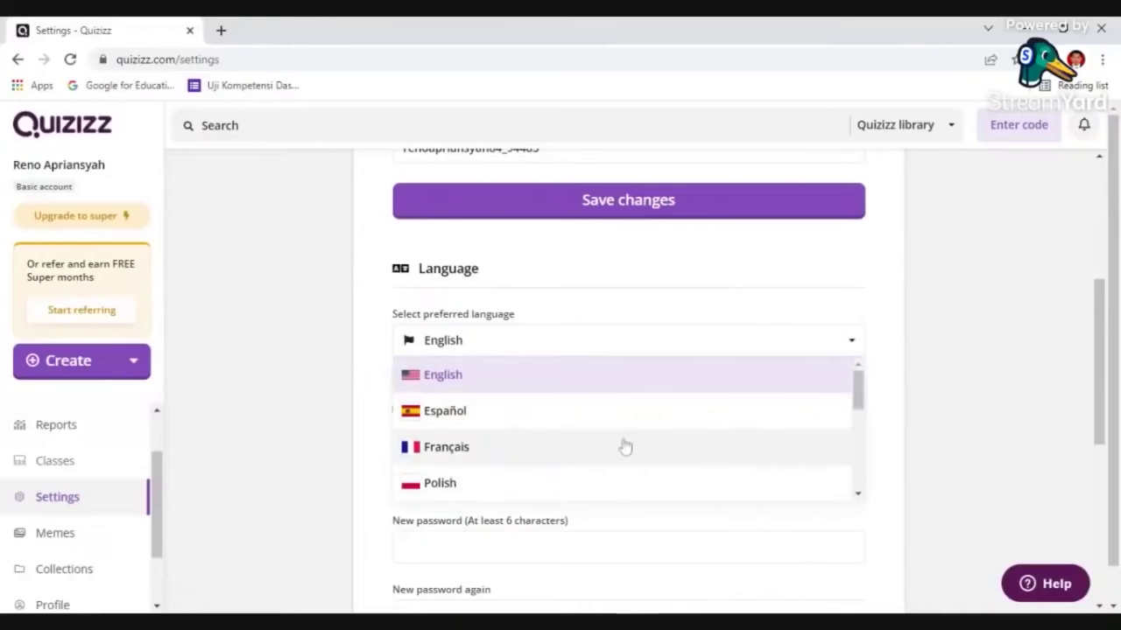
{"action": "scroll", "coordinate": [625, 446], "scroll_direction": "down", "scroll_amount": 1}
{"action": "scroll", "coordinate": [624, 447], "scroll_direction": "down", "scroll_amount": 1}
{"action": "scroll", "coordinate": [557, 467], "scroll_direction": "down", "scroll_amount": 2}
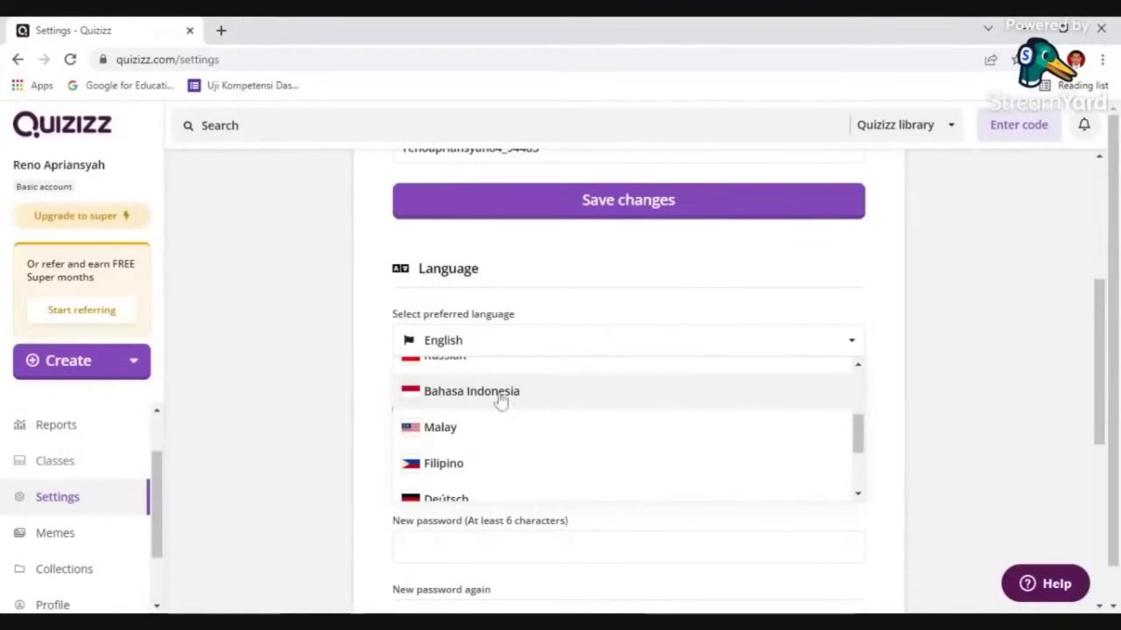
{"action": "left_click", "coordinate": [566, 401]}
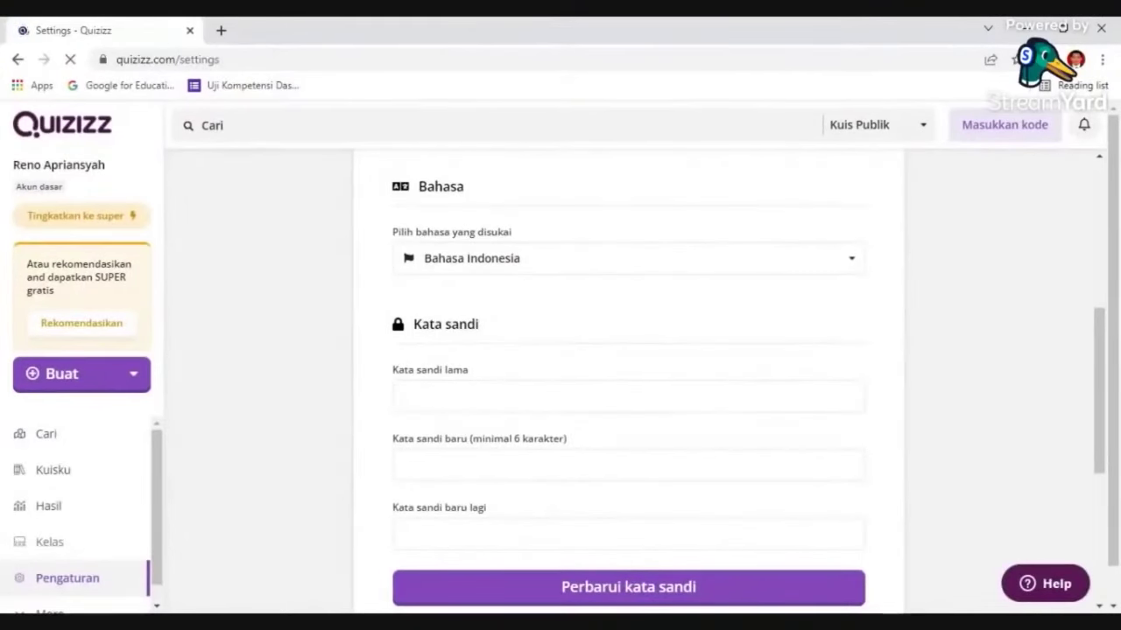
Examine the language, password and account type sections of the settings page.
{"action": "scroll", "coordinate": [450, 428], "scroll_direction": "down", "scroll_amount": 2}
{"action": "scroll", "coordinate": [450, 428], "scroll_direction": "up", "scroll_amount": 1}
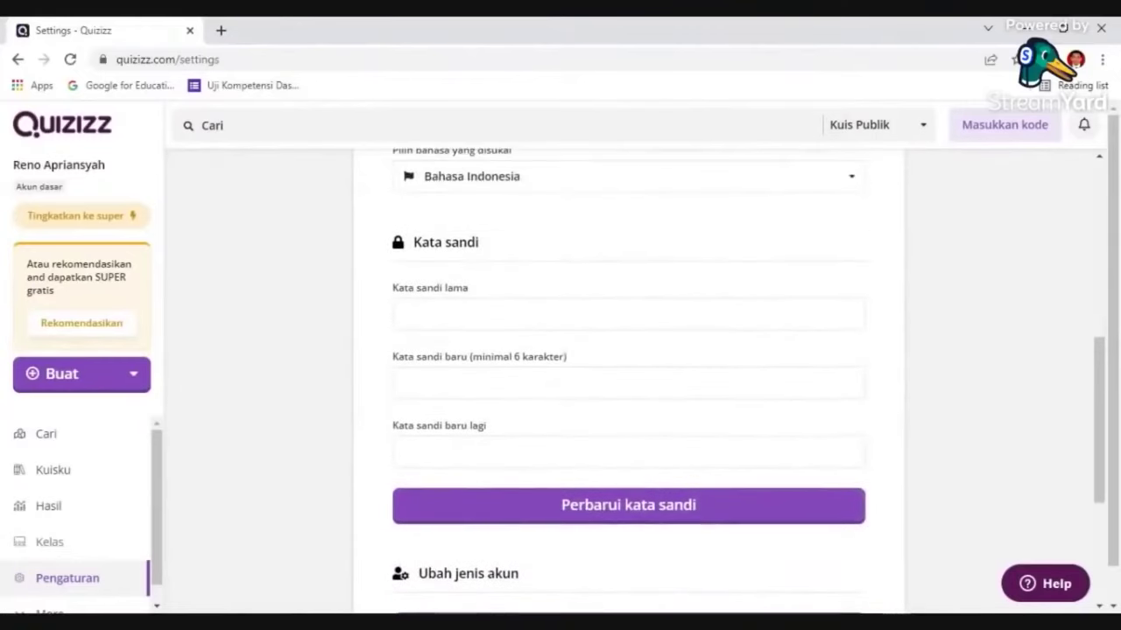
{"action": "scroll", "coordinate": [601, 321], "scroll_direction": "up", "scroll_amount": 1}
{"action": "scroll", "coordinate": [724, 291], "scroll_direction": "up", "scroll_amount": 1}
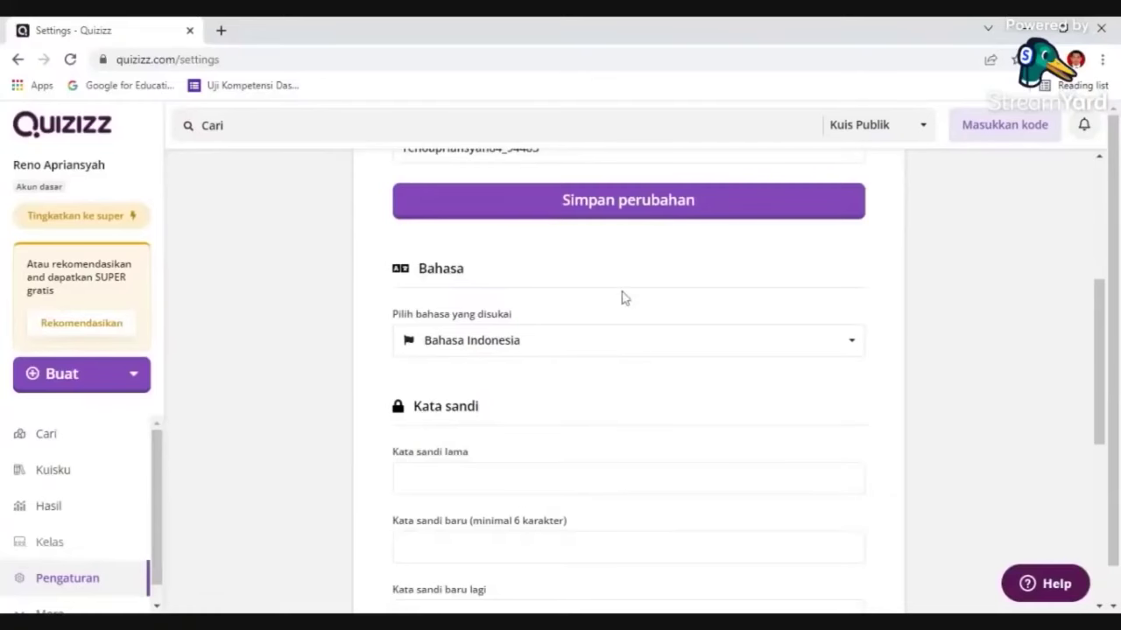
{"action": "scroll", "coordinate": [624, 299], "scroll_direction": "down", "scroll_amount": 5}
{"action": "scroll", "coordinate": [659, 396], "scroll_direction": "up", "scroll_amount": 2}
{"action": "scroll", "coordinate": [700, 407], "scroll_direction": "down", "scroll_amount": 2}
{"action": "scroll", "coordinate": [710, 462], "scroll_direction": "up", "scroll_amount": 5}
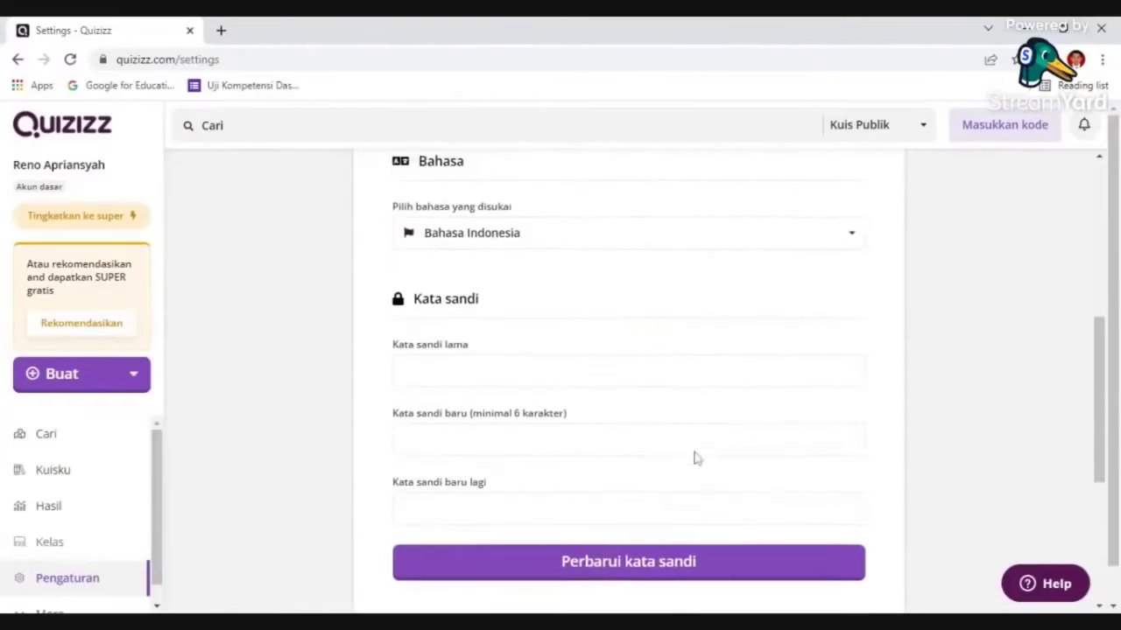
{"action": "scroll", "coordinate": [657, 446], "scroll_direction": "down", "scroll_amount": 2}
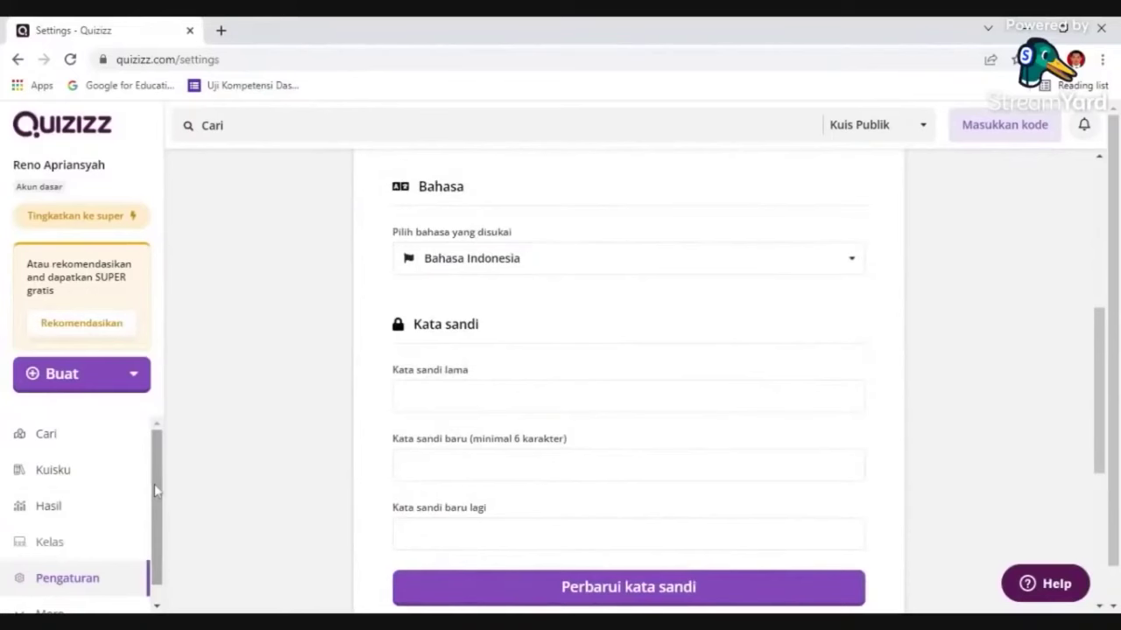
Expand the additional navigation entries and open the Meme page.
{"action": "left_click_drag", "start_coordinate": [155, 492], "coordinate": [155, 507]}
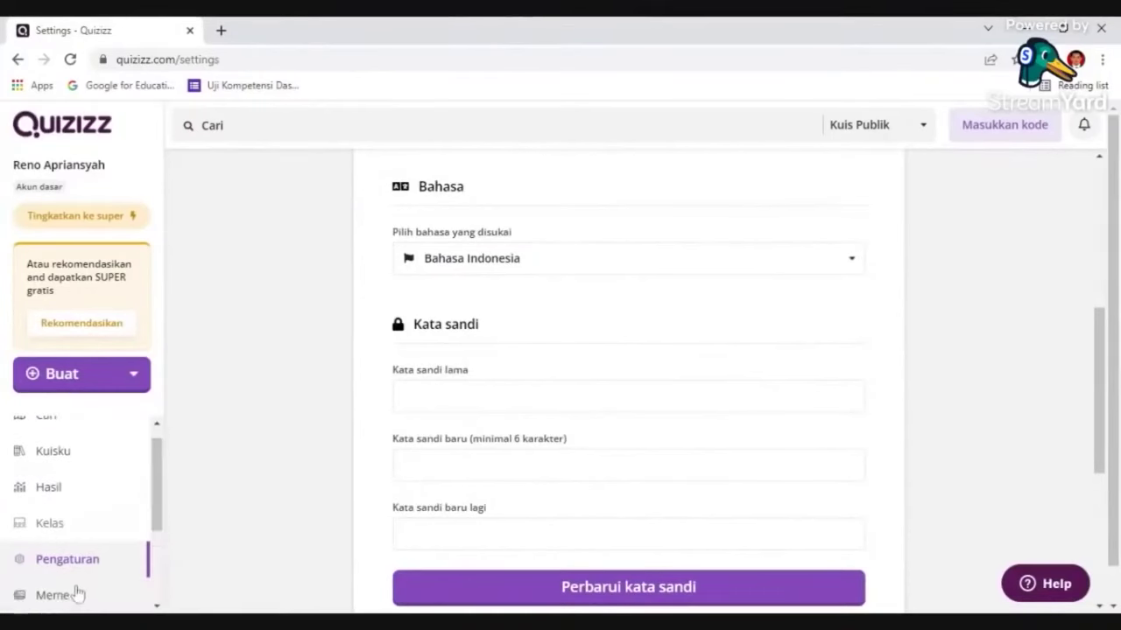
{"action": "left_click", "coordinate": [77, 595]}
{"action": "scroll", "coordinate": [83, 499], "scroll_direction": "down", "scroll_amount": 2}
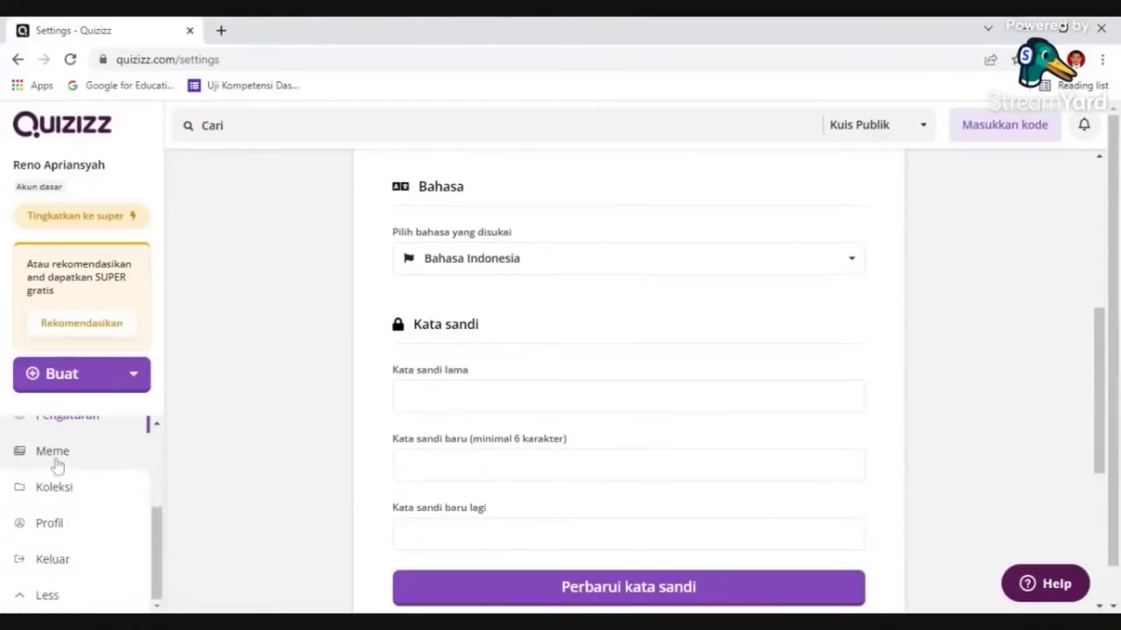
{"action": "left_click", "coordinate": [56, 461]}
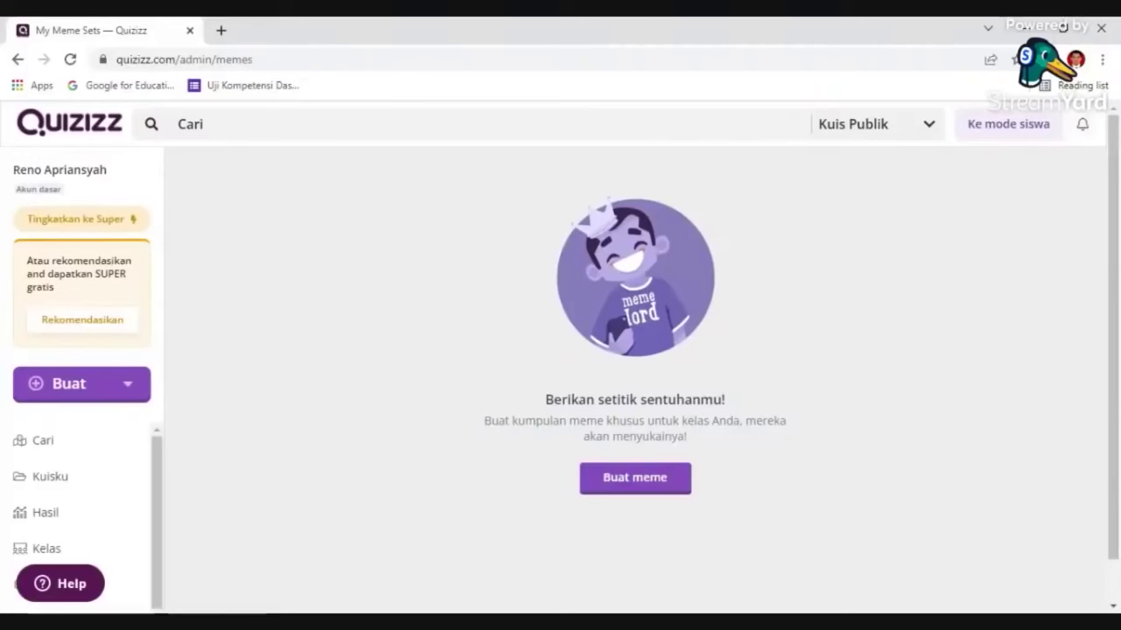
Look over the Meme page and the navigation entries that follow Meme, such as Koleksi and Profil.
{"action": "scroll", "coordinate": [35, 517], "scroll_direction": "down", "scroll_amount": 1}
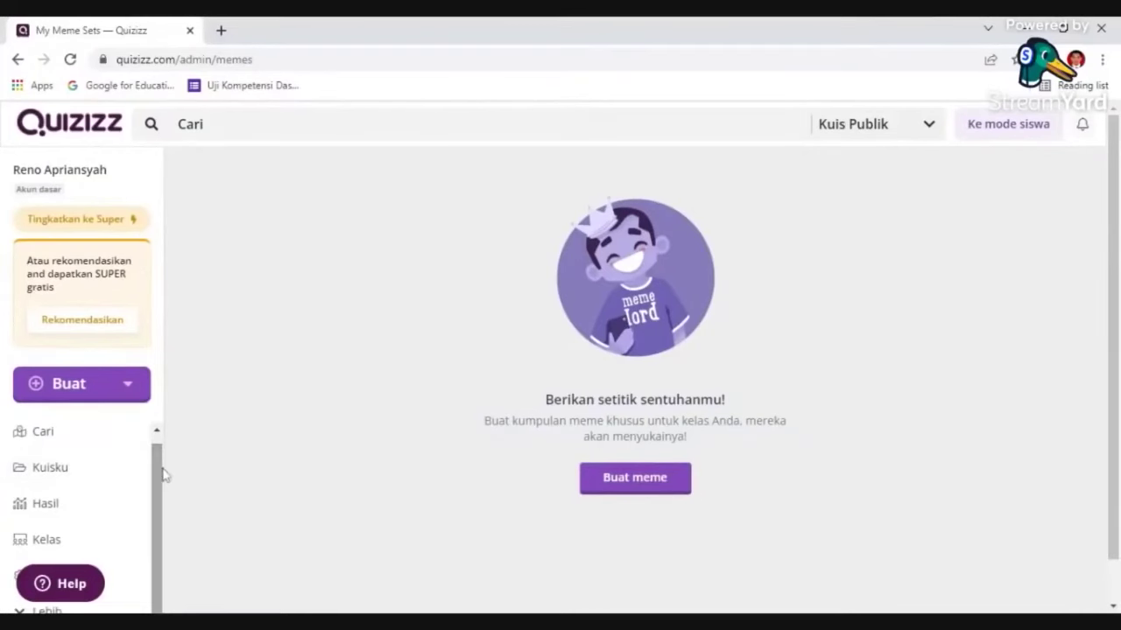
{"action": "scroll", "coordinate": [113, 544], "scroll_direction": "down", "scroll_amount": 1}
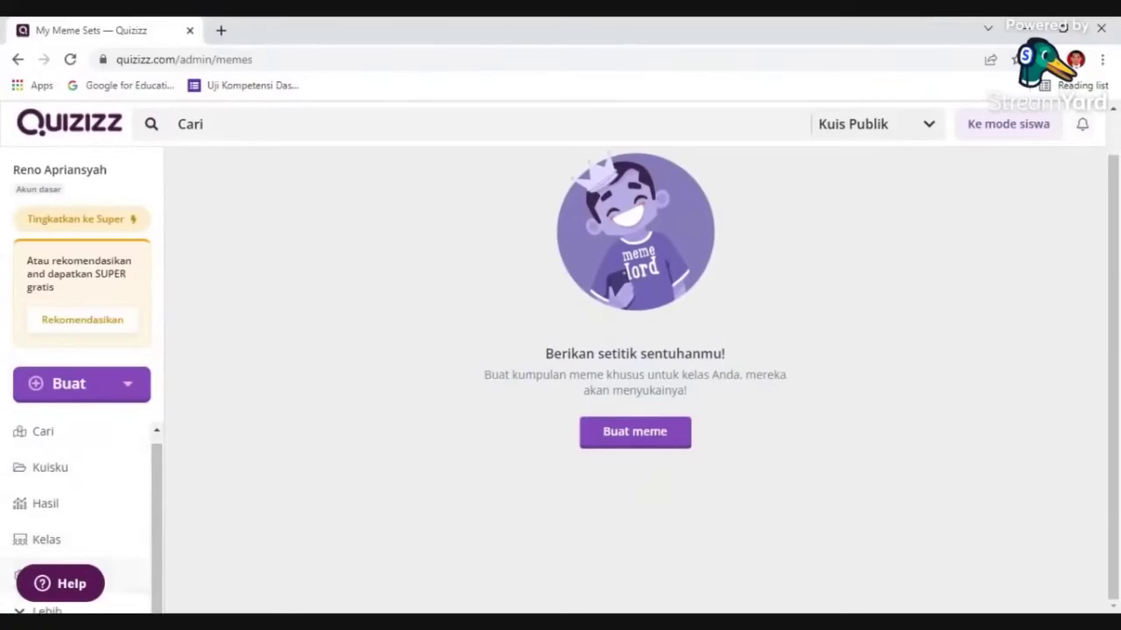
{"action": "left_click", "coordinate": [34, 610]}
{"action": "scroll", "coordinate": [96, 541], "scroll_direction": "down", "scroll_amount": 2}
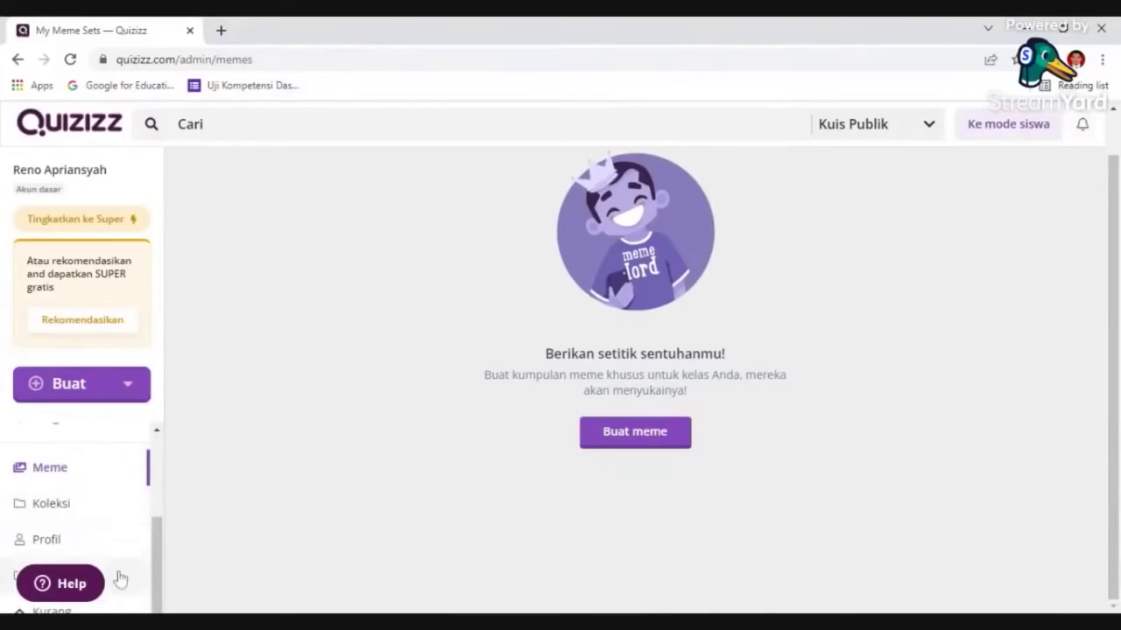
{"action": "scroll", "coordinate": [114, 556], "scroll_direction": "up", "scroll_amount": 3}
{"action": "scroll", "coordinate": [88, 512], "scroll_direction": "up", "scroll_amount": 1}
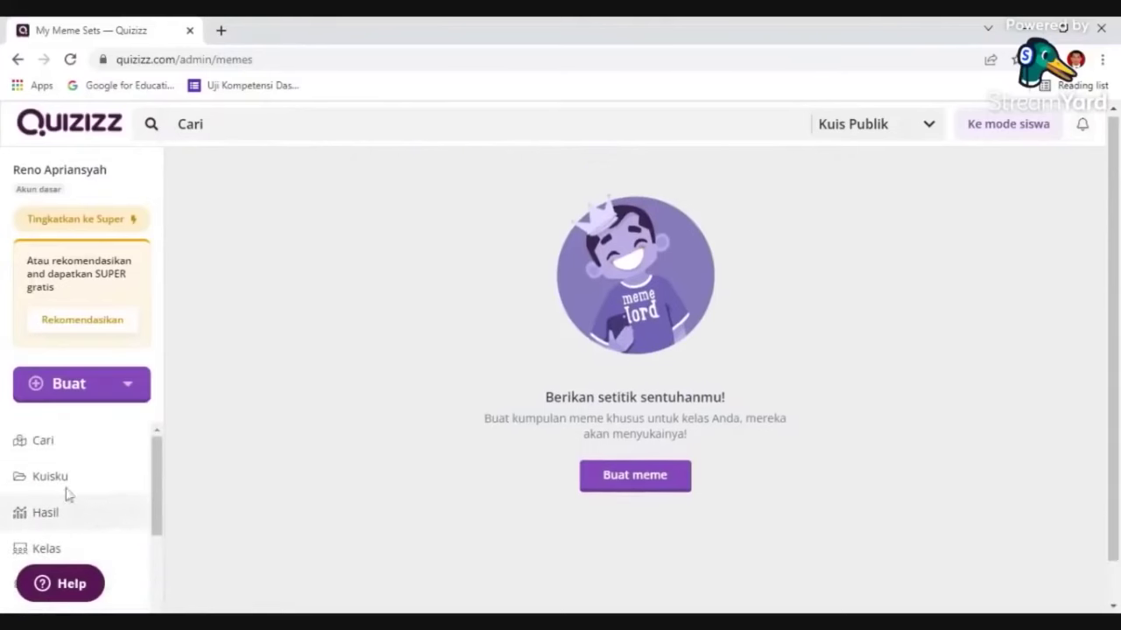
Return to the home page, search the public quizzes for "huruf kapital" and view the first results.
{"action": "left_click", "coordinate": [70, 130]}
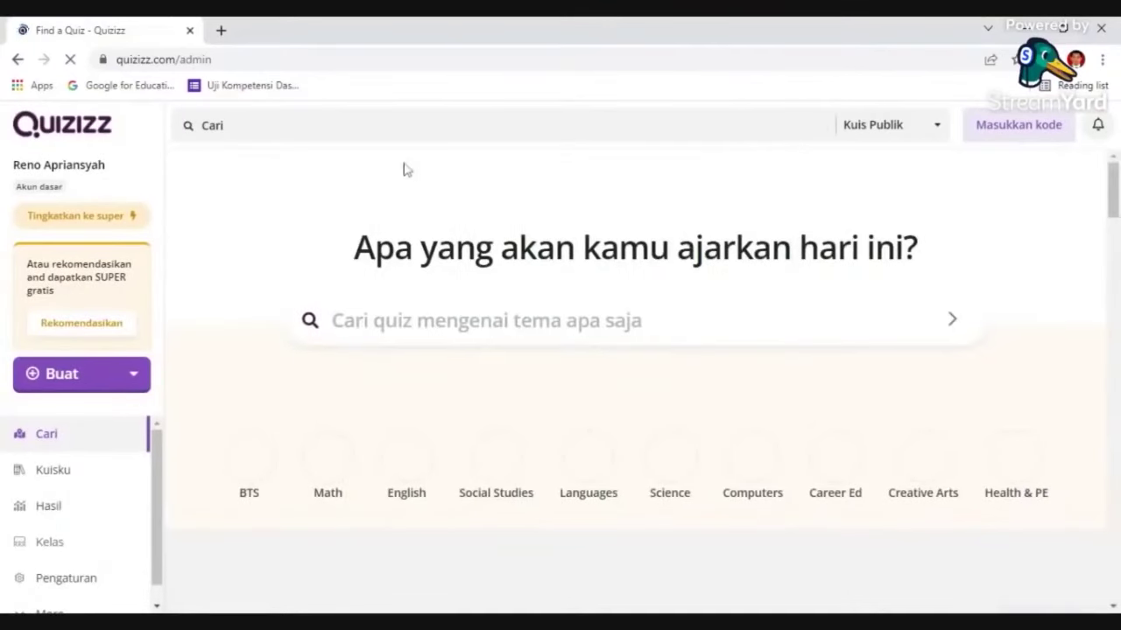
{"action": "left_click", "coordinate": [210, 125]}
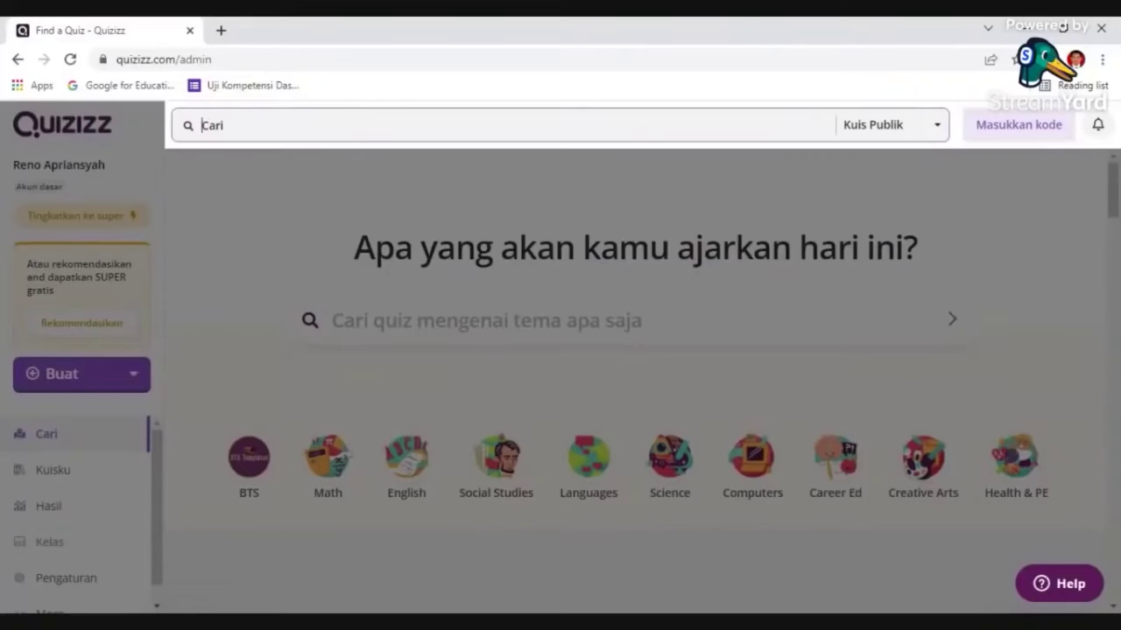
{"action": "type", "text": "h"}
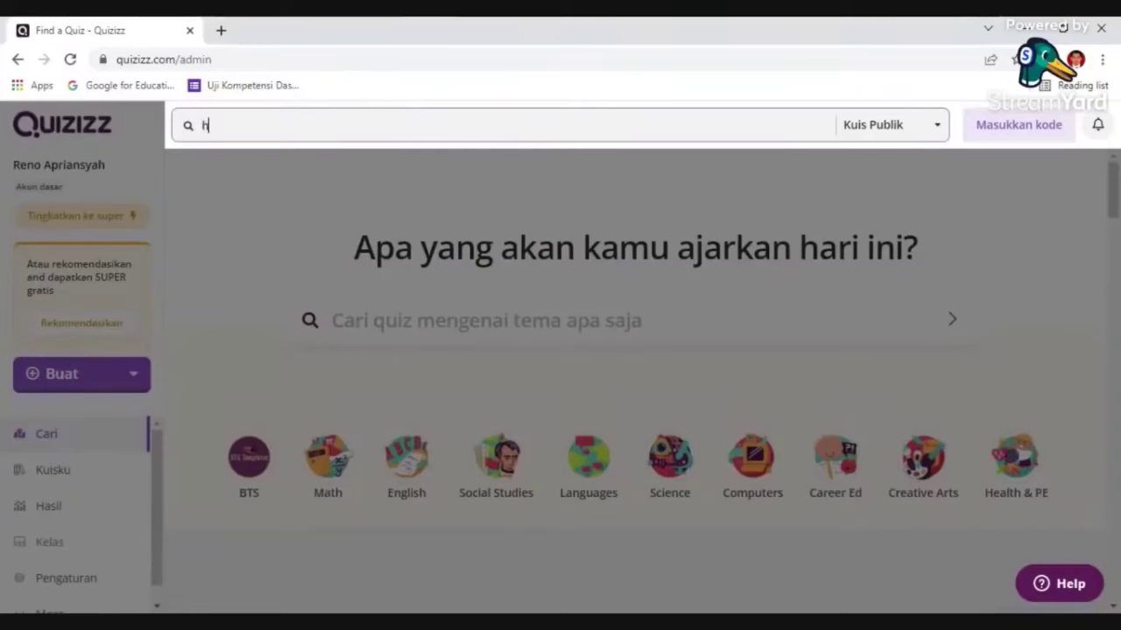
{"action": "type", "text": "uruf ka"}
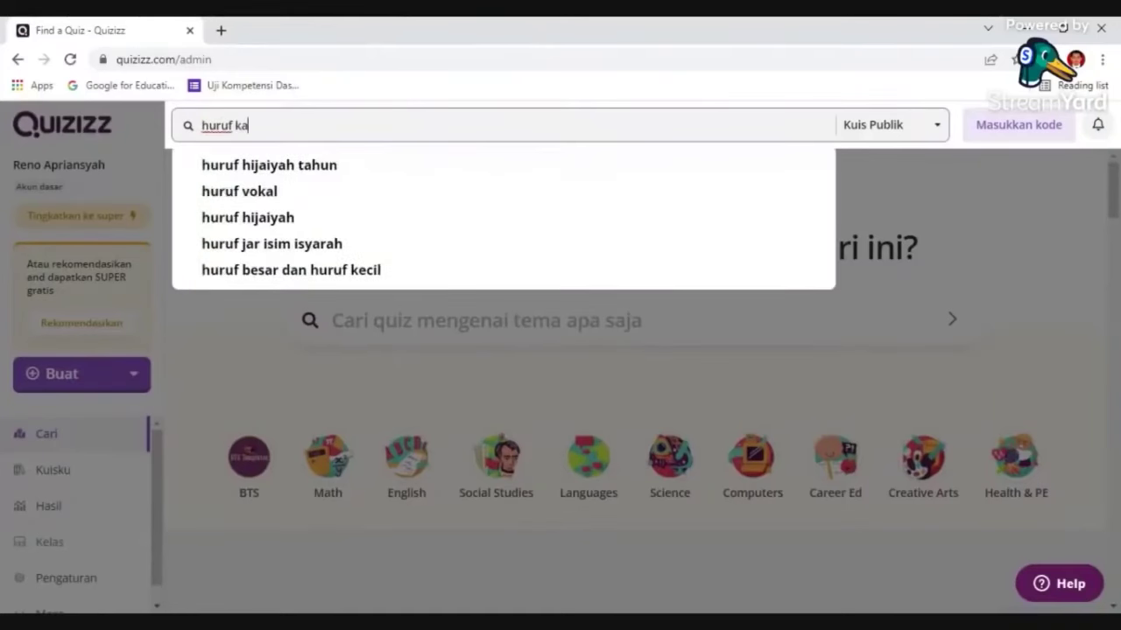
{"action": "type", "text": "pital"}
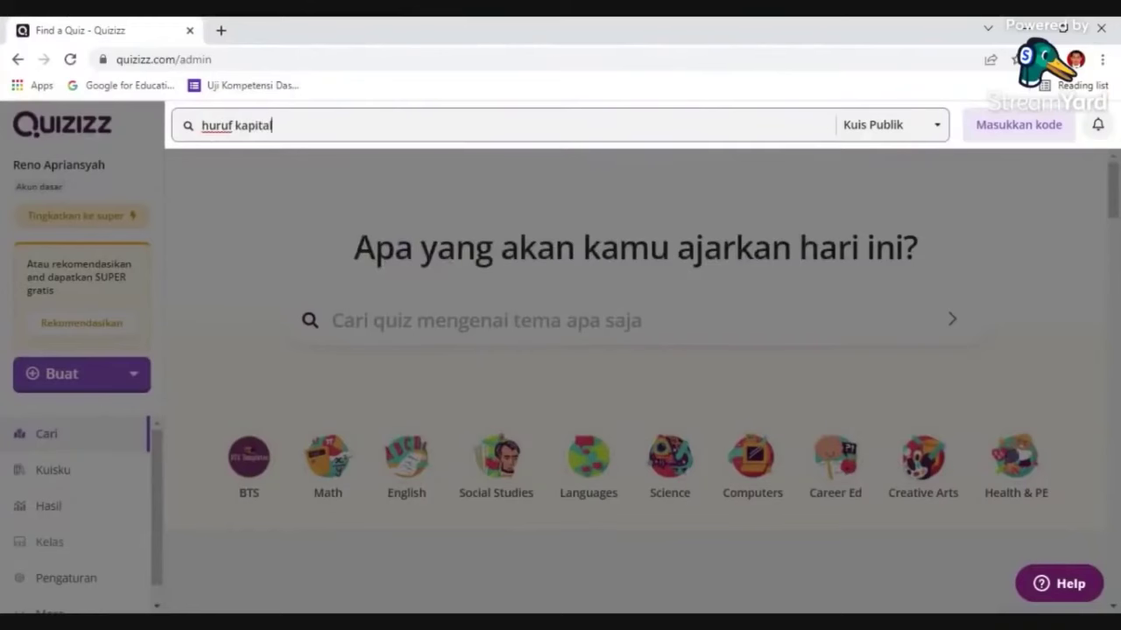
{"action": "key", "text": "Return"}
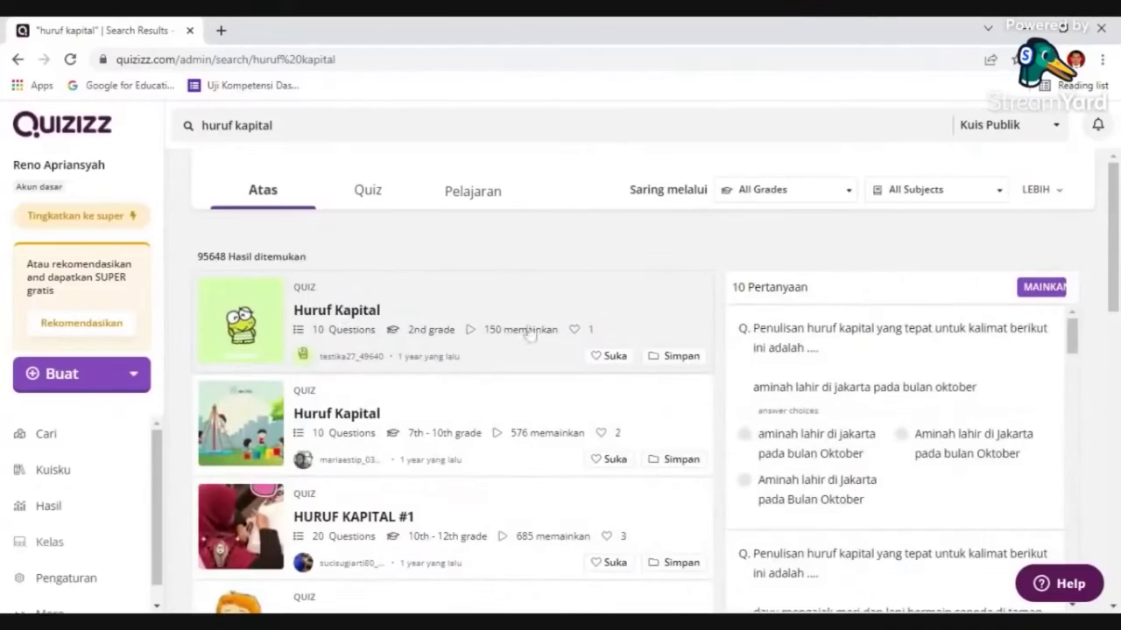
{"action": "scroll", "coordinate": [497, 329], "scroll_direction": "down", "scroll_amount": 1}
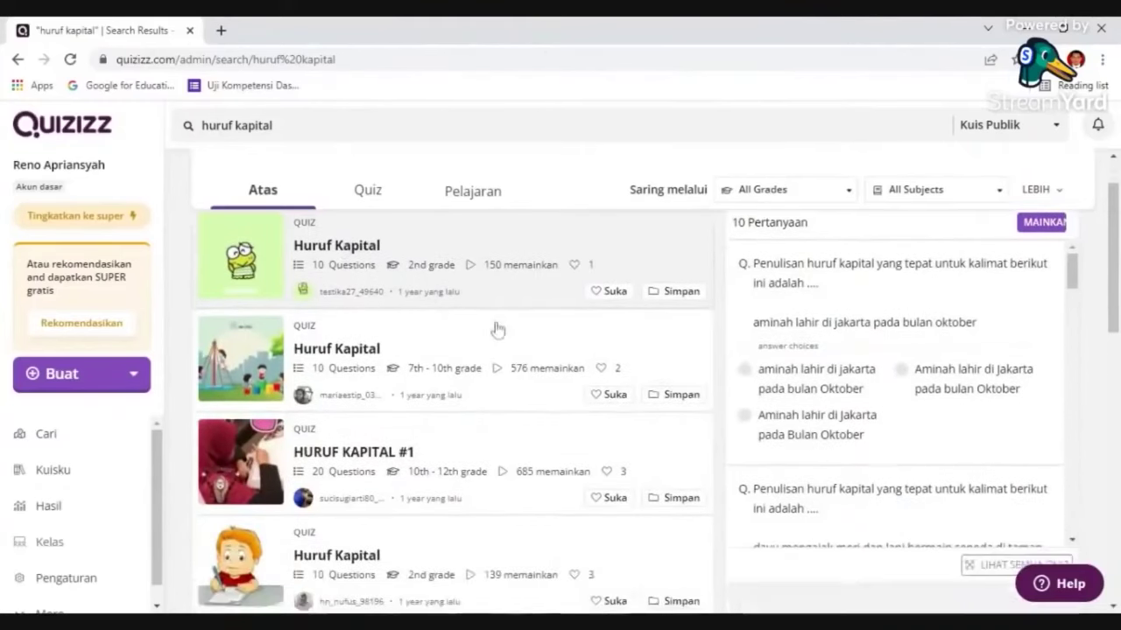
{"action": "scroll", "coordinate": [453, 320], "scroll_direction": "up", "scroll_amount": 1}
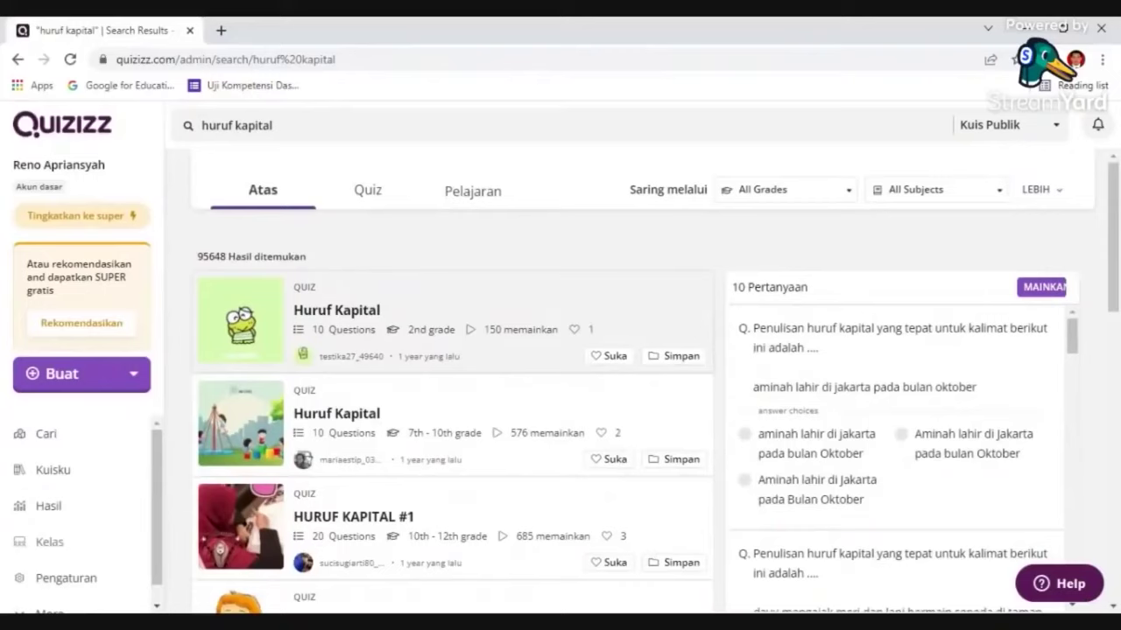
{"action": "left_click", "coordinate": [273, 125]}
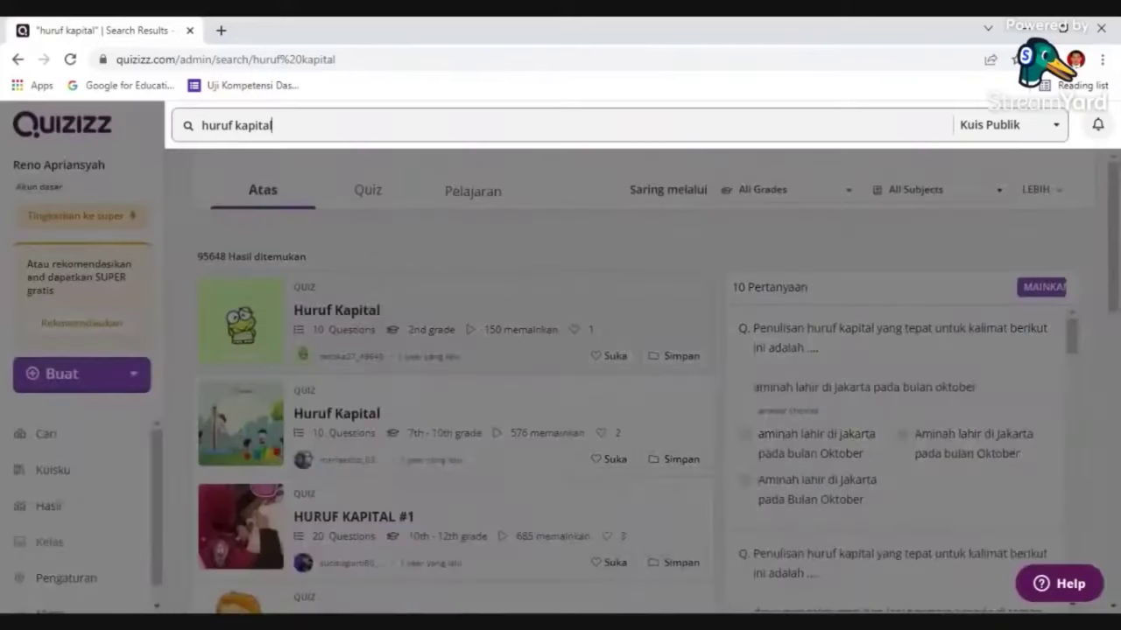
{"action": "left_click", "coordinate": [216, 186]}
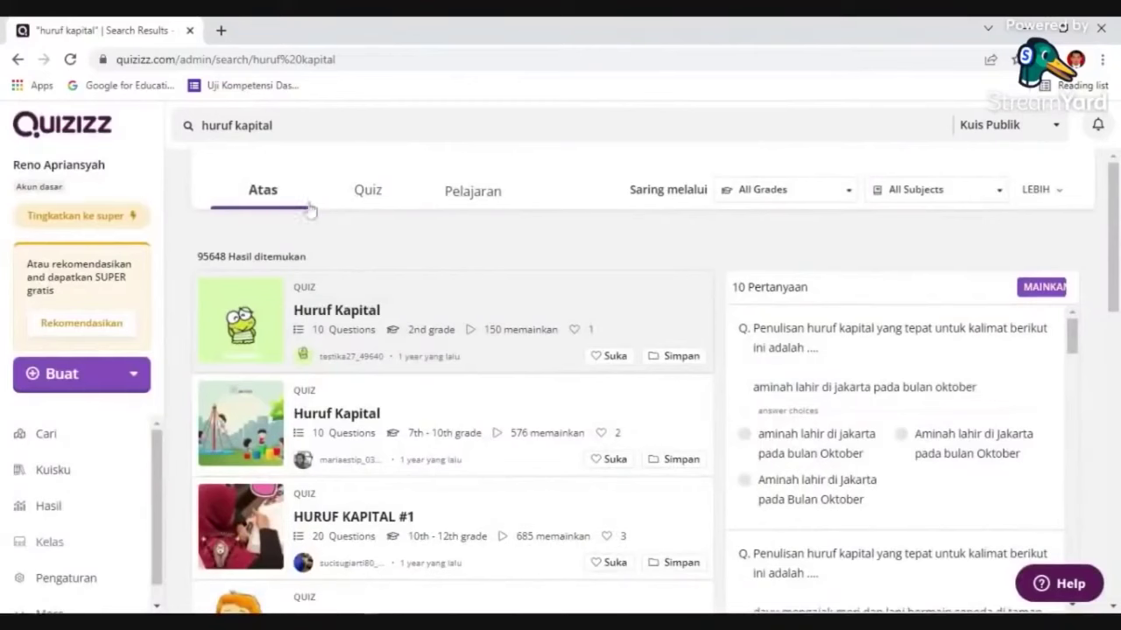
Restrict the search results to the Quiz type and browse the listed quizzes with their question previews.
{"action": "left_click", "coordinate": [369, 191]}
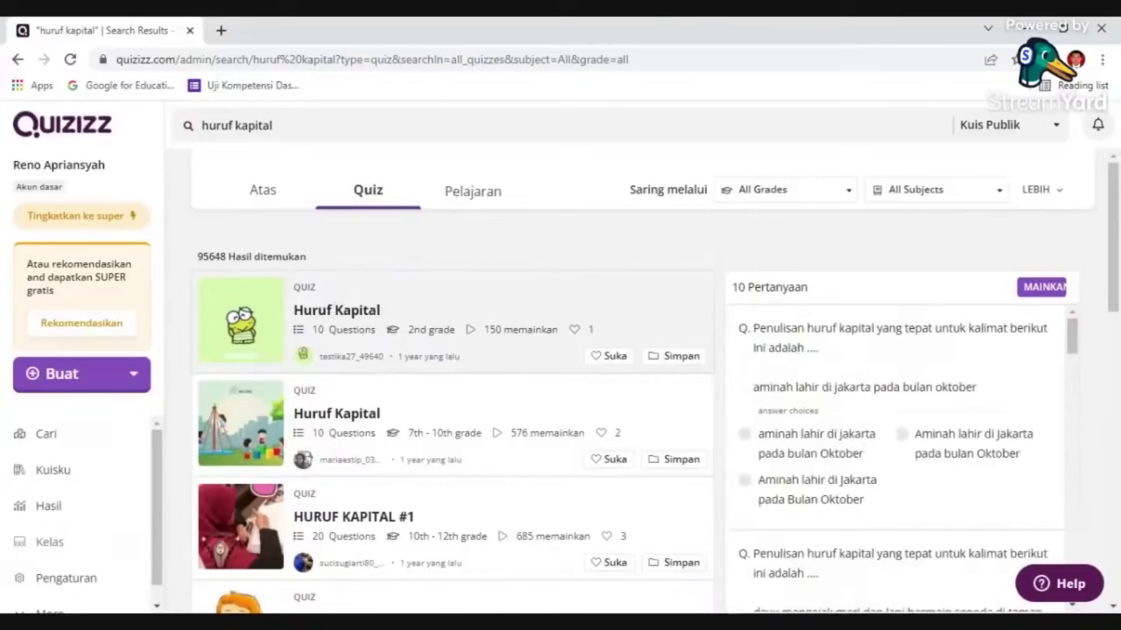
{"action": "scroll", "coordinate": [865, 391], "scroll_direction": "down", "scroll_amount": 5}
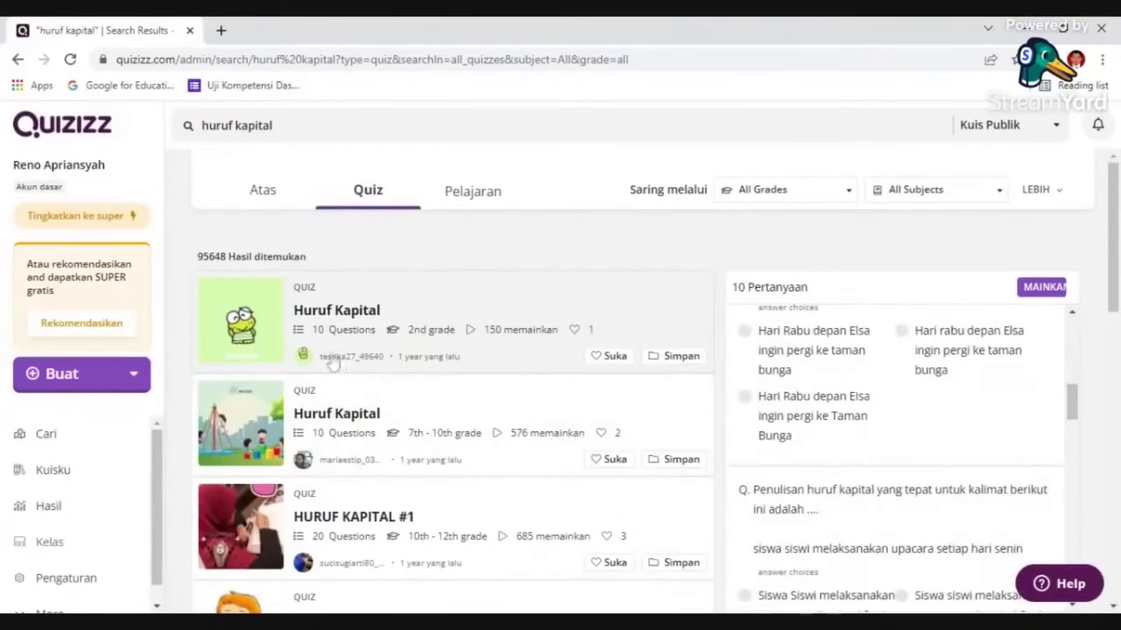
{"action": "scroll", "coordinate": [334, 361], "scroll_direction": "down", "scroll_amount": 3}
{"action": "scroll", "coordinate": [340, 390], "scroll_direction": "down", "scroll_amount": 4}
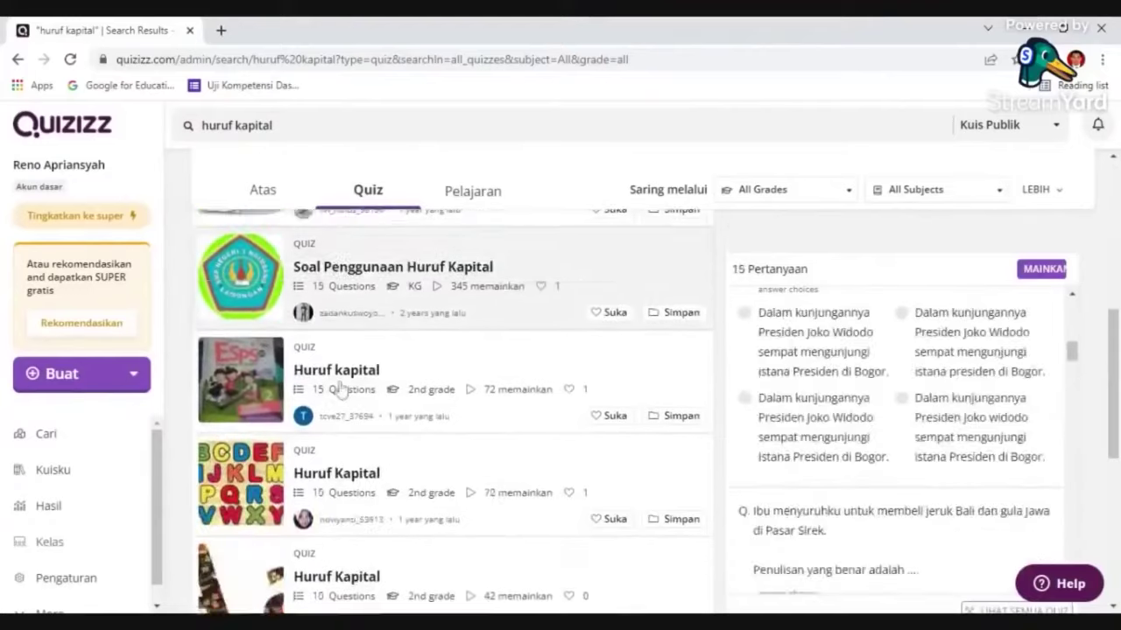
{"action": "scroll", "coordinate": [340, 389], "scroll_direction": "down", "scroll_amount": 4}
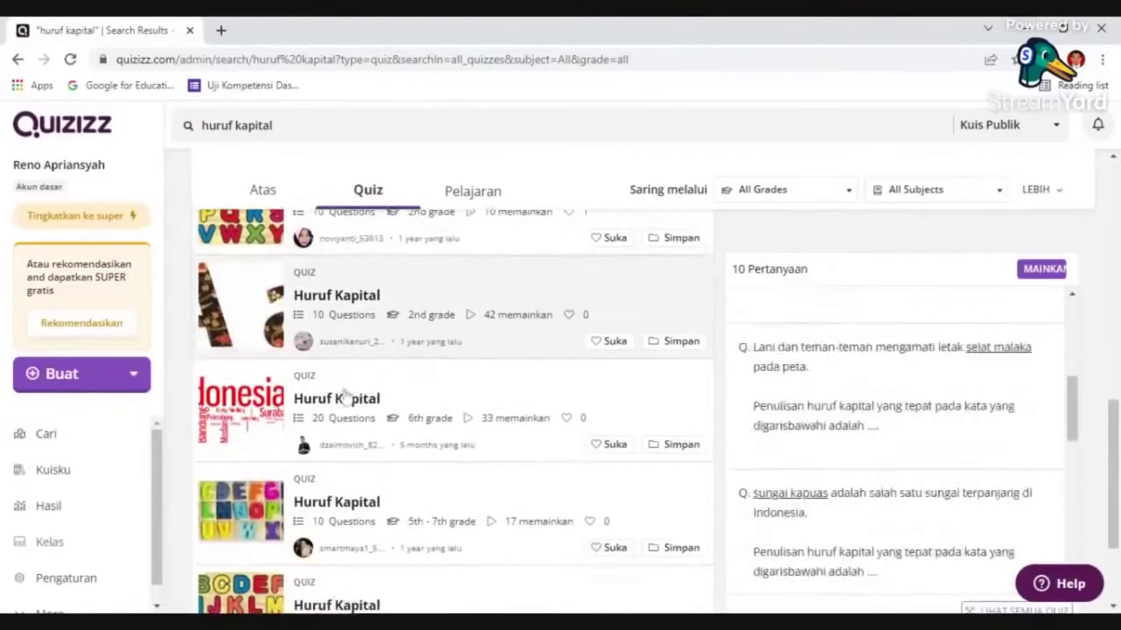
{"action": "scroll", "coordinate": [354, 391], "scroll_direction": "down", "scroll_amount": 1}
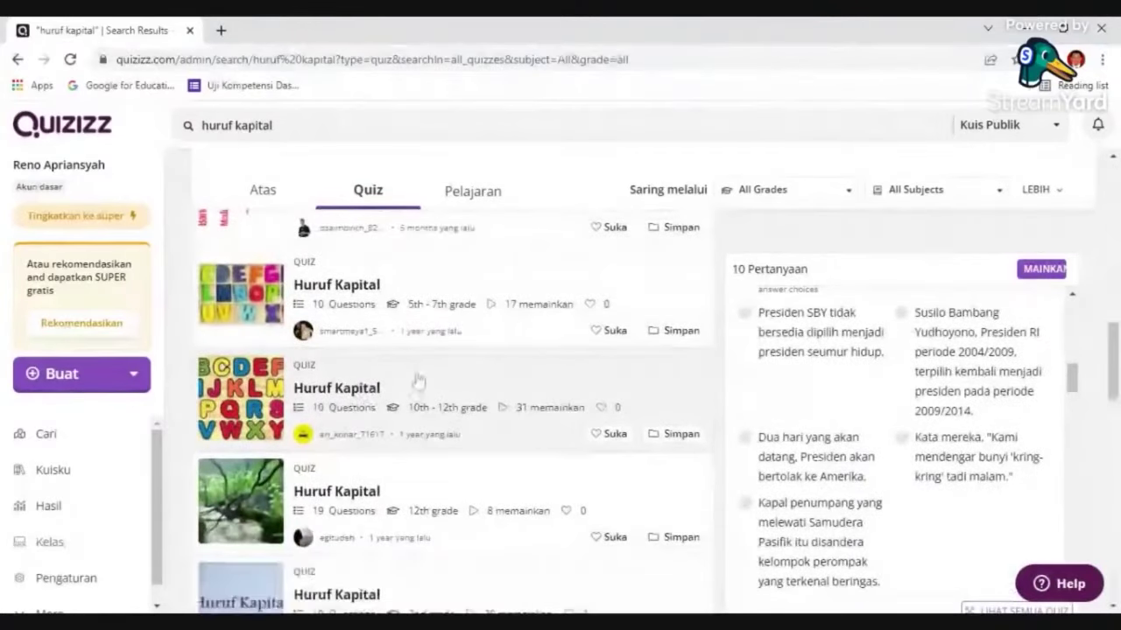
{"action": "scroll", "coordinate": [405, 375], "scroll_direction": "down", "scroll_amount": 6}
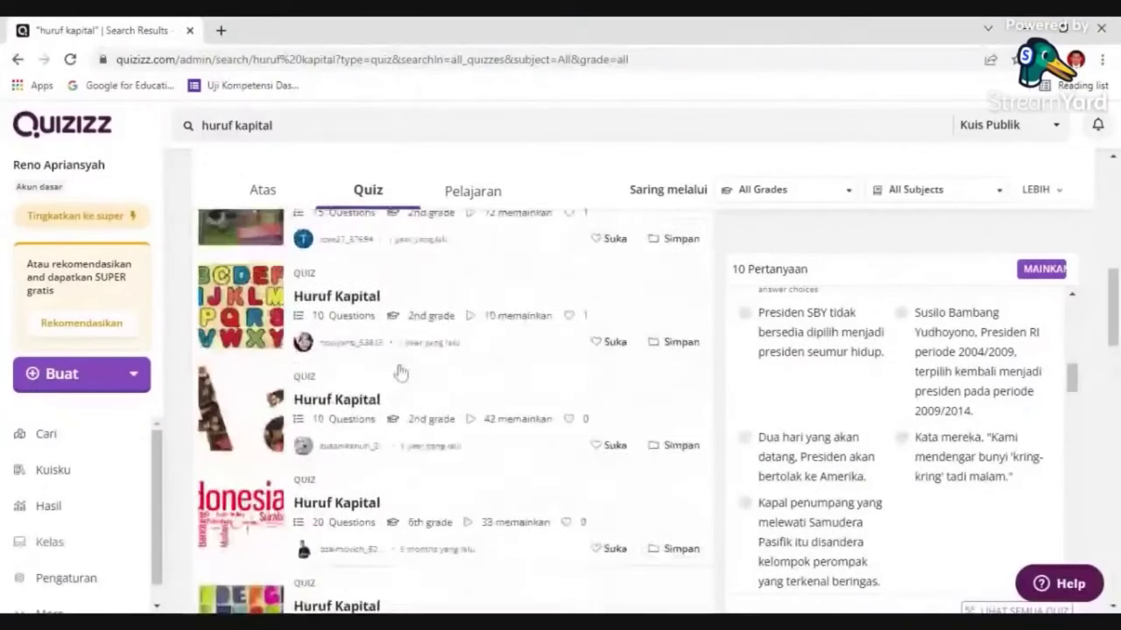
{"action": "scroll", "coordinate": [401, 372], "scroll_direction": "up", "scroll_amount": 2}
{"action": "scroll", "coordinate": [400, 372], "scroll_direction": "up", "scroll_amount": 2}
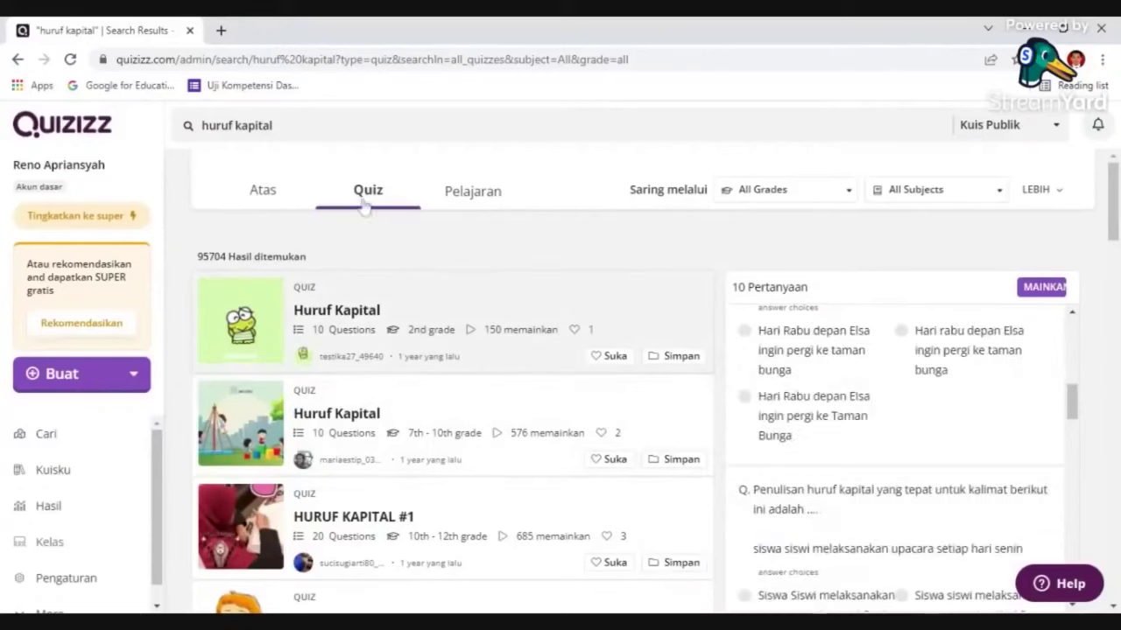
Restrict the "huruf kapital" search results to the Pelajaran type.
{"action": "left_click", "coordinate": [473, 192]}
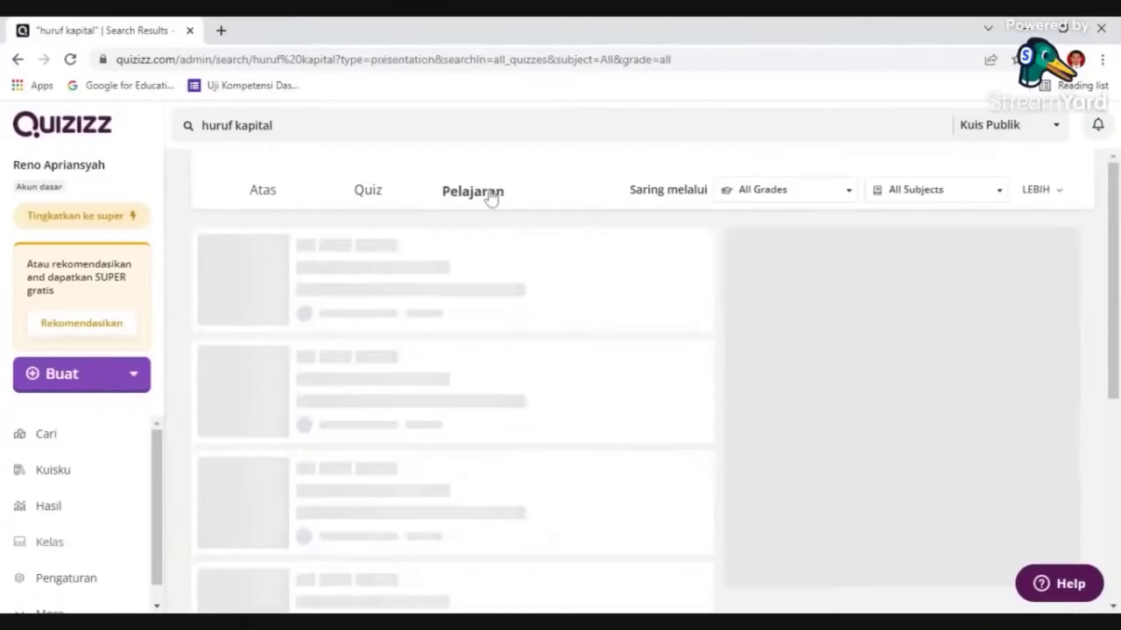